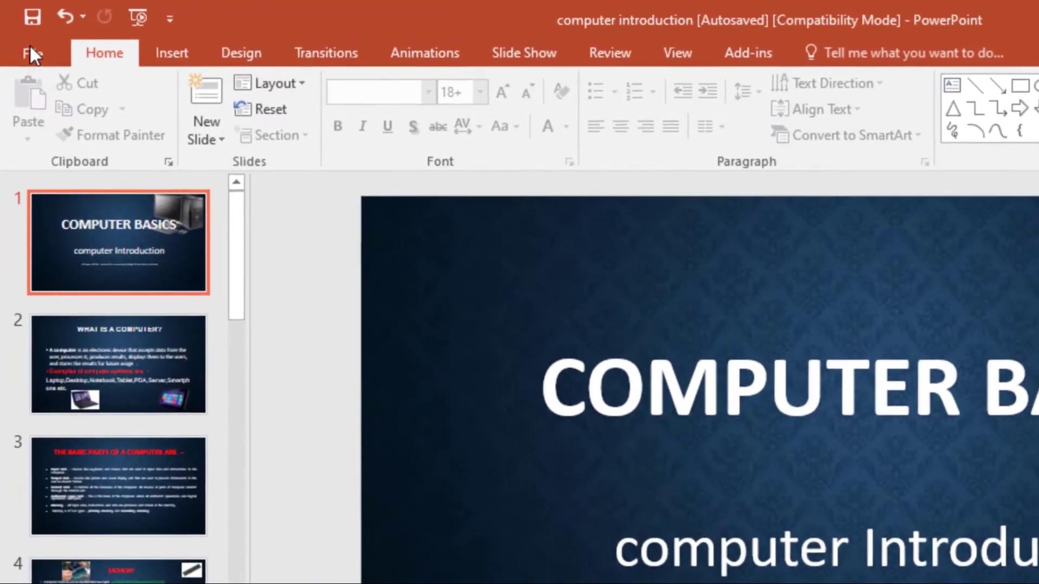
# Open the Print page, keep copies at 1, and choose Microsoft Print to PDF as the printer.
pyautogui.click(30, 48)
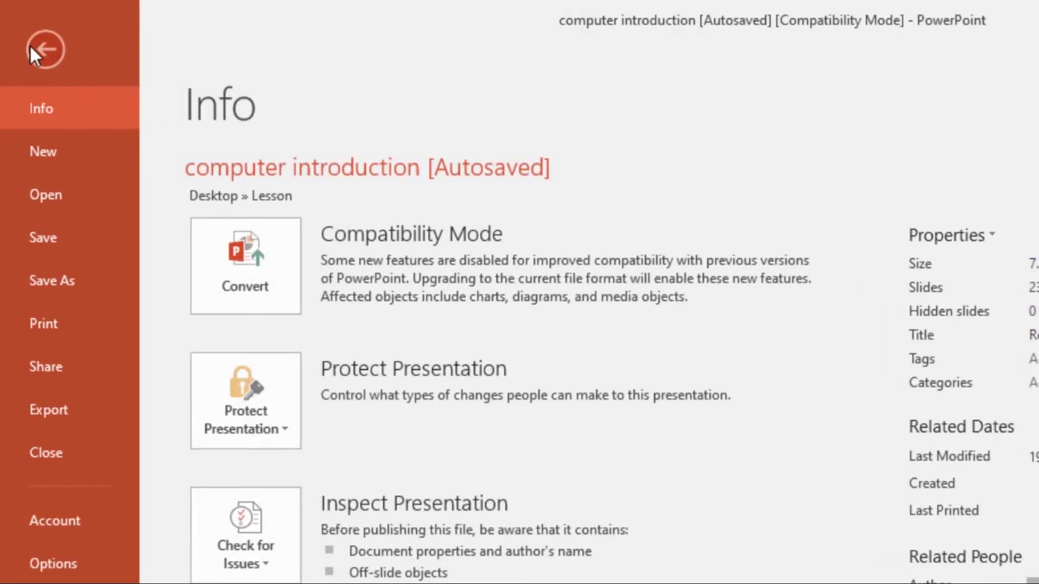
pyautogui.click(66, 338)
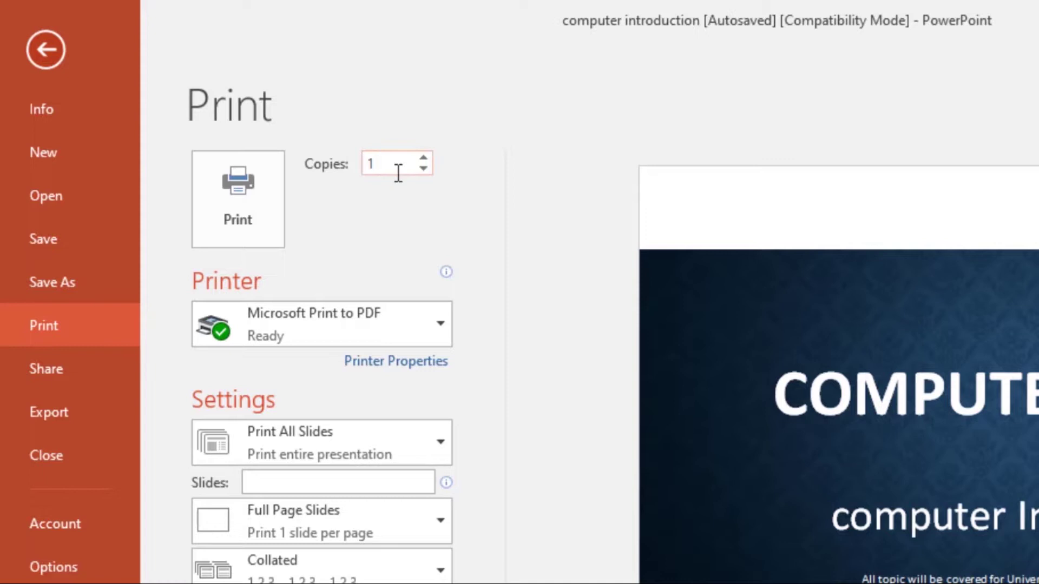
pyautogui.click(423, 158)
pyautogui.click(424, 157)
pyautogui.click(424, 157)
pyautogui.click(424, 157)
pyautogui.click(424, 157)
pyautogui.click(425, 169)
pyautogui.click(426, 169)
pyautogui.click(426, 169)
pyautogui.click(425, 169)
pyautogui.click(425, 169)
pyautogui.click(407, 191)
pyautogui.click(443, 337)
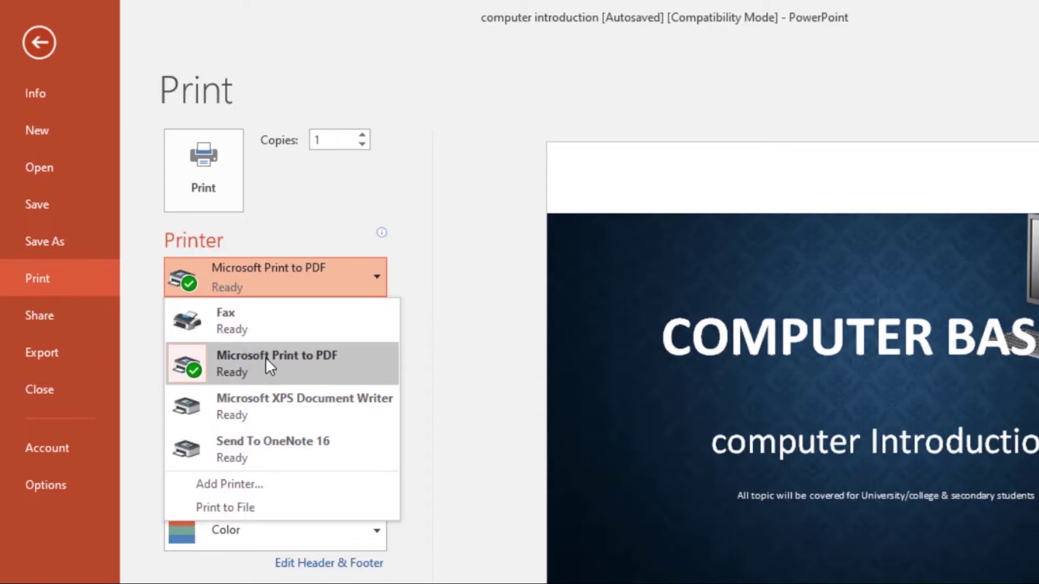
pyautogui.click(329, 362)
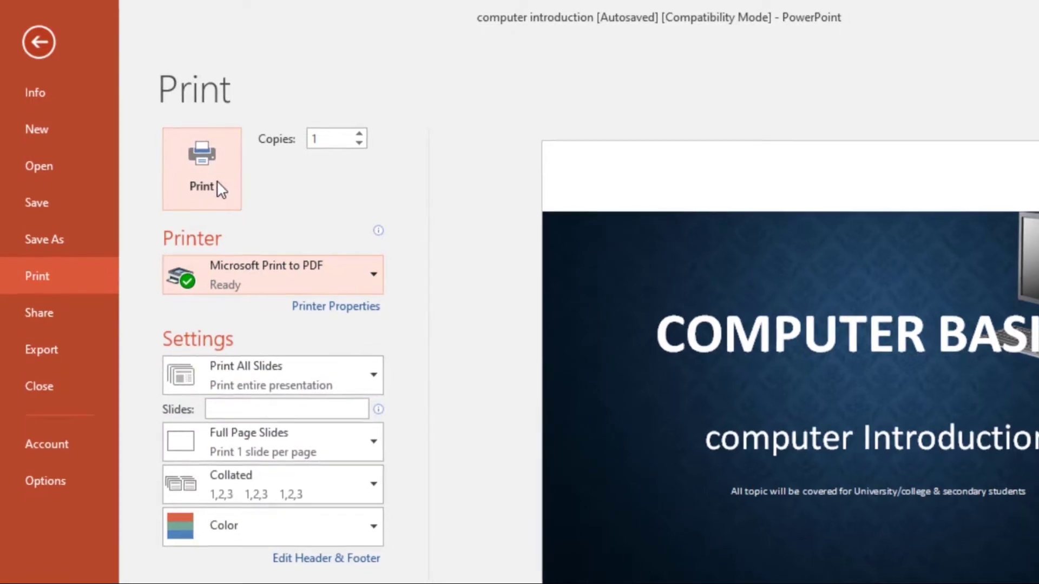
# Print the presentation to a PDF saved on the Desktop as 'file 1'.
pyautogui.click(223, 192)
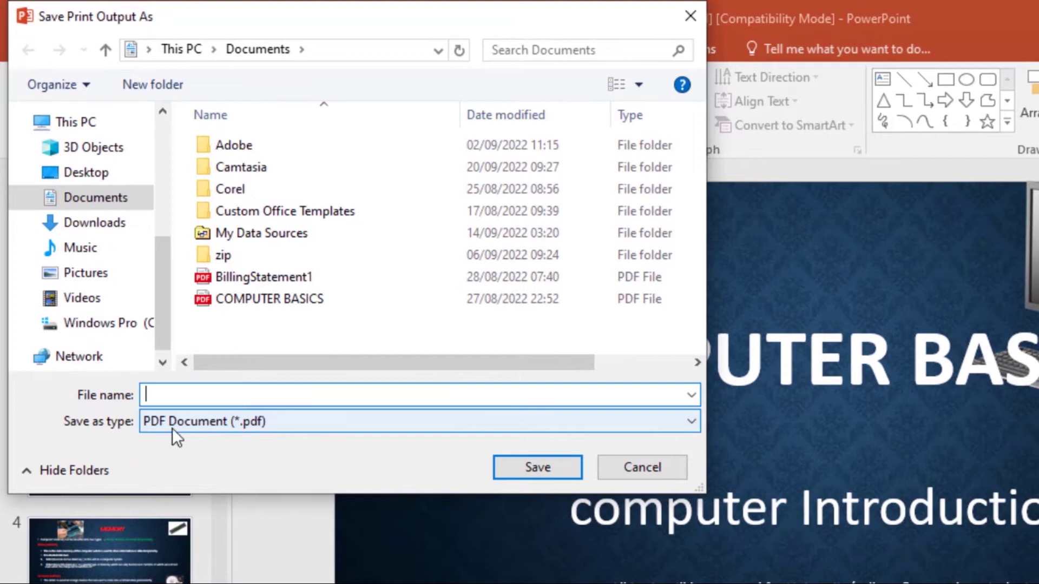
pyautogui.click(86, 172)
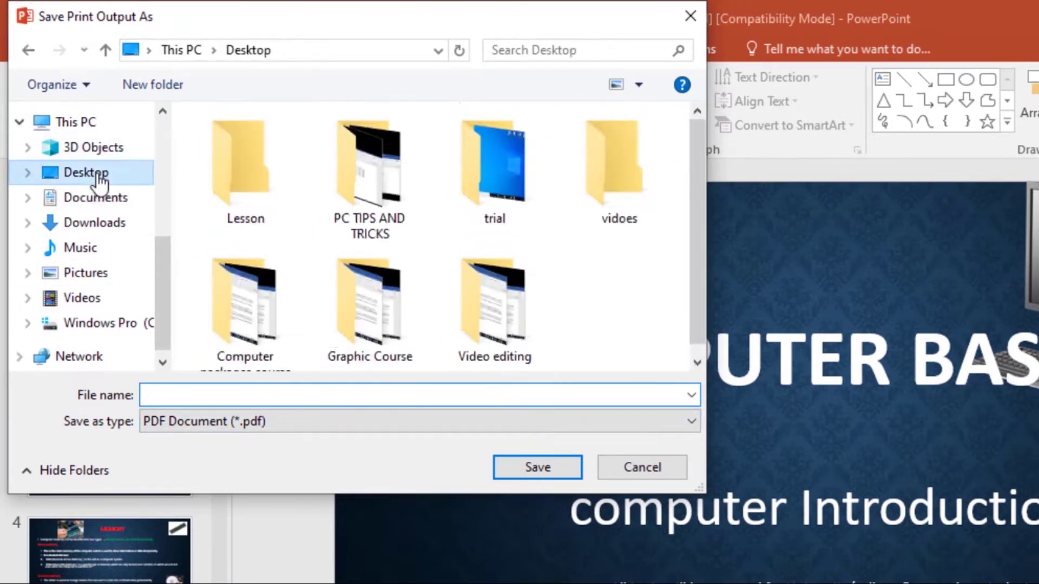
pyautogui.click(222, 395)
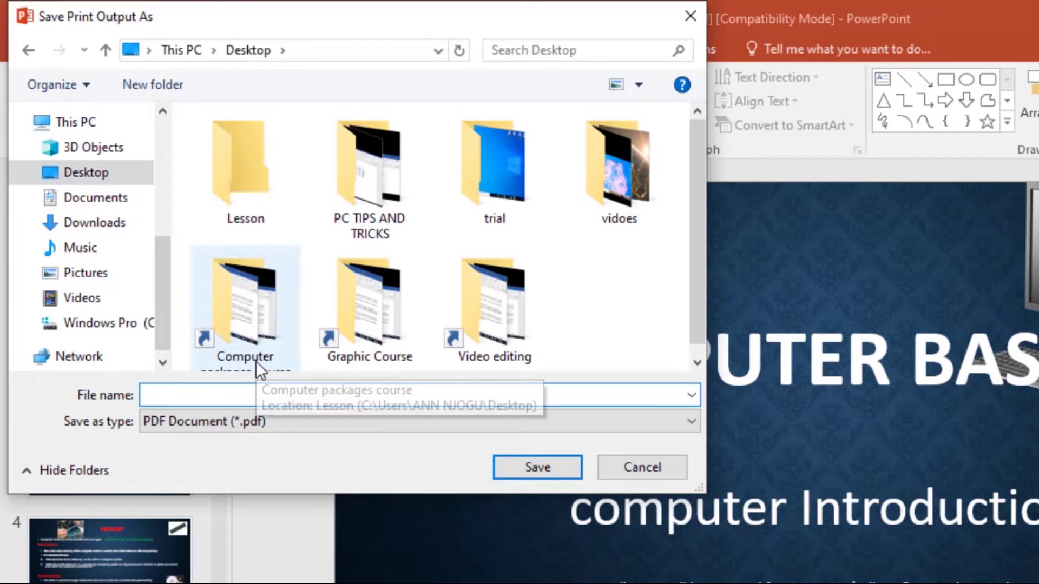
pyautogui.write('fi')
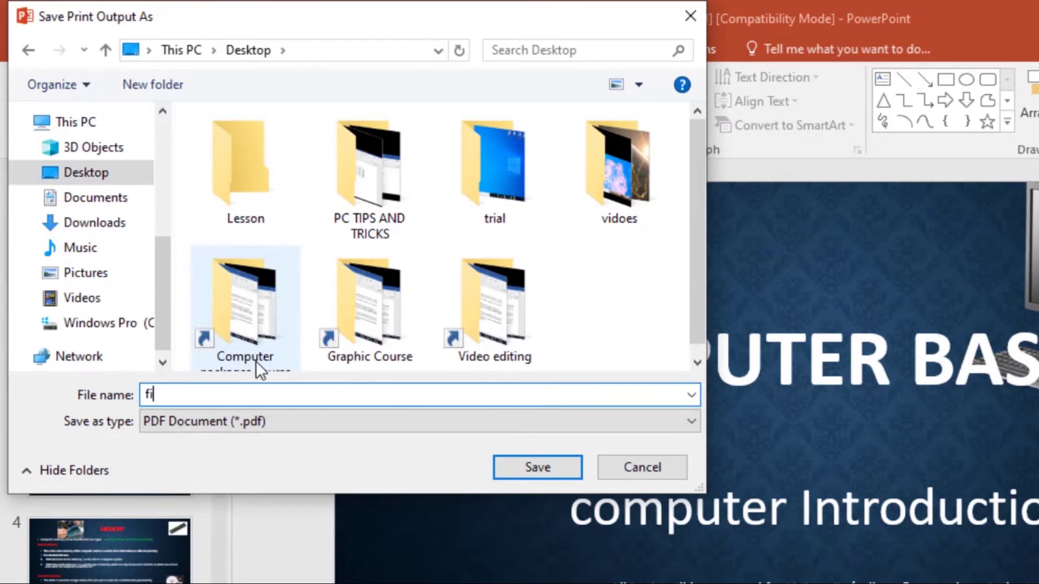
pyautogui.write('le 1')
pyautogui.click(556, 469)
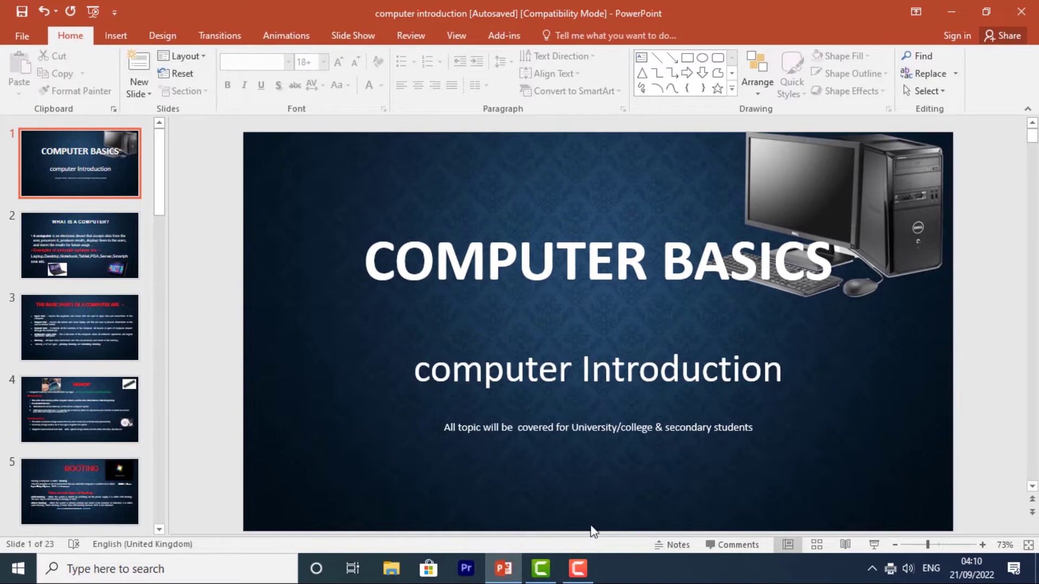
# Try opening the 'file 1' PDF from the desktop, cancel the app prompt, and restore PowerPoint.
pyautogui.click(942, 8)
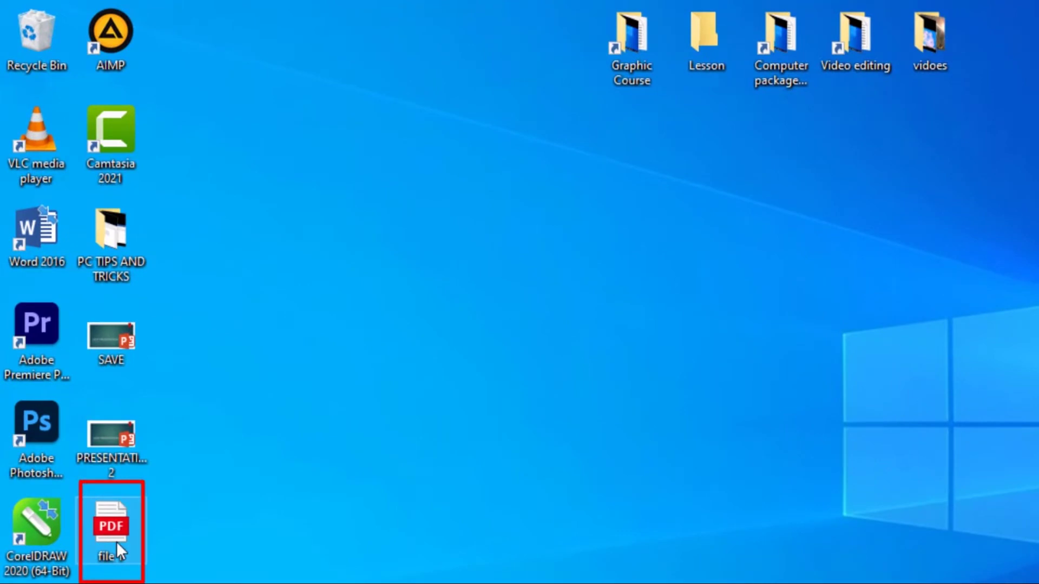
pyautogui.doubleClick(116, 542)
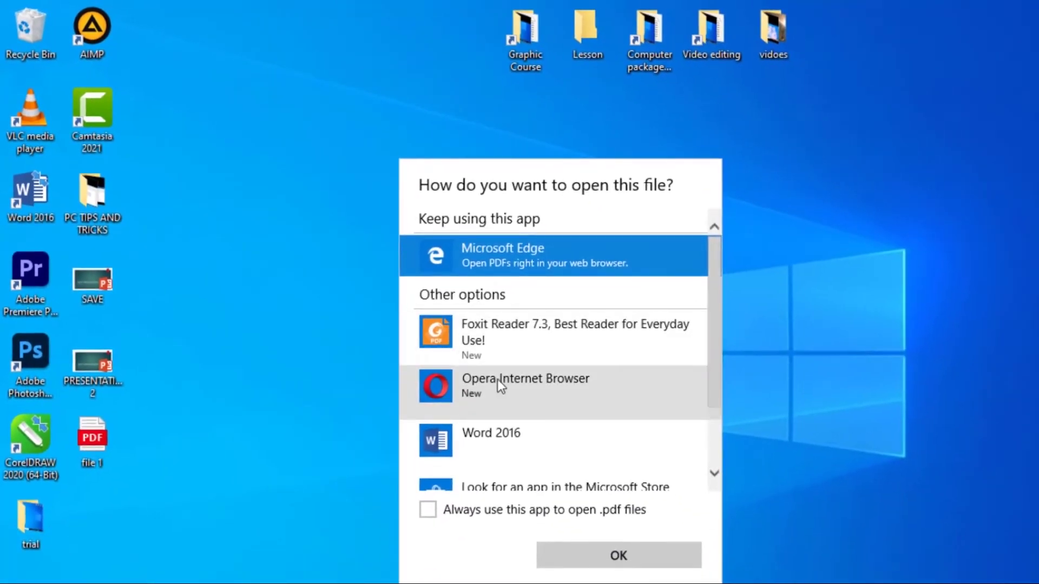
pyautogui.scroll(-1, 523, 392)
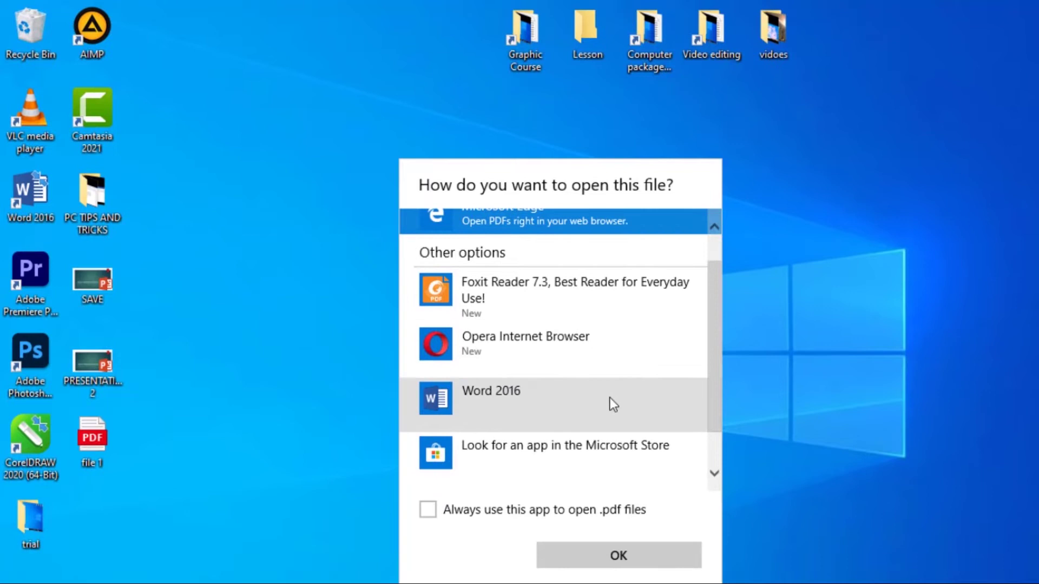
pyautogui.scroll(1, 610, 401)
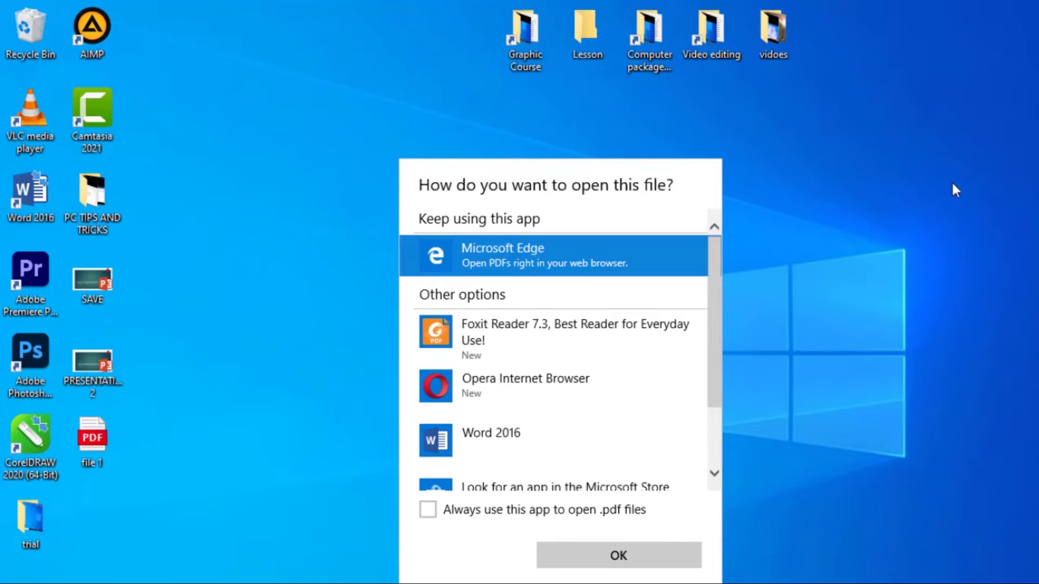
pyautogui.press('Escape')
pyautogui.moveTo(503, 568)
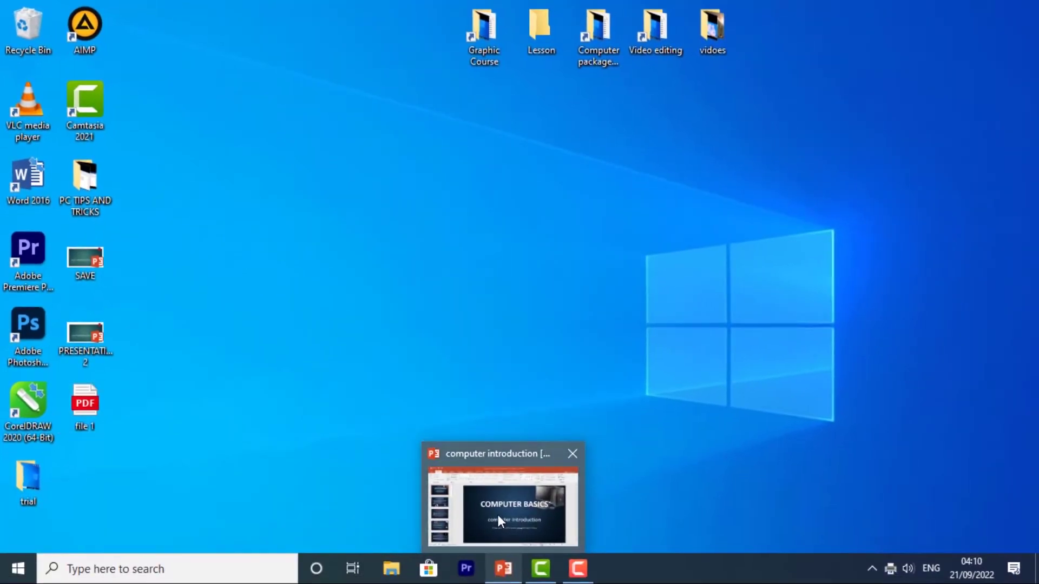
pyautogui.click(498, 516)
# Reopen the Print page and try a custom slide range of 1,3,5.
pyautogui.click(21, 30)
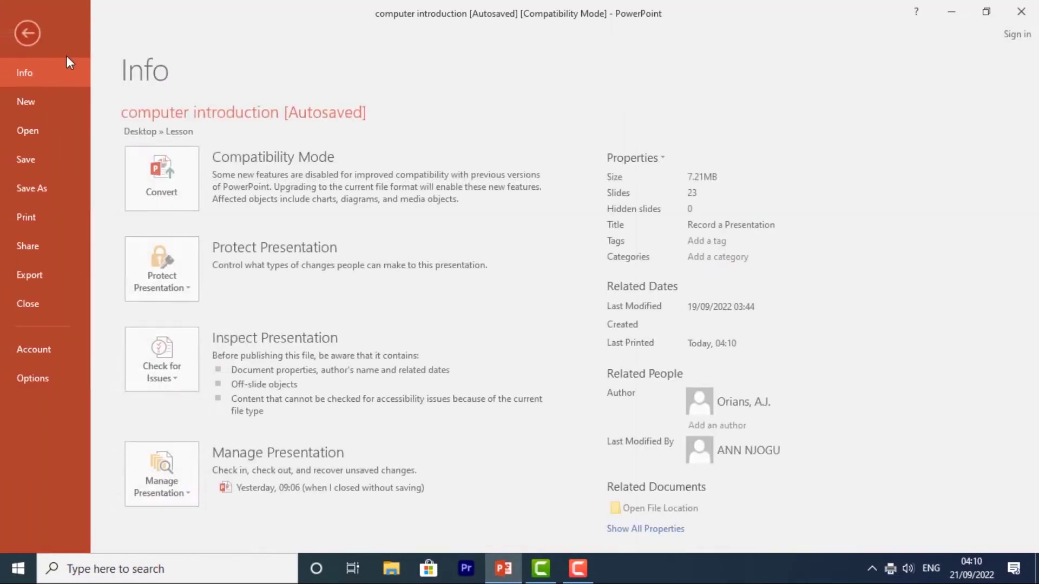
pyautogui.click(41, 212)
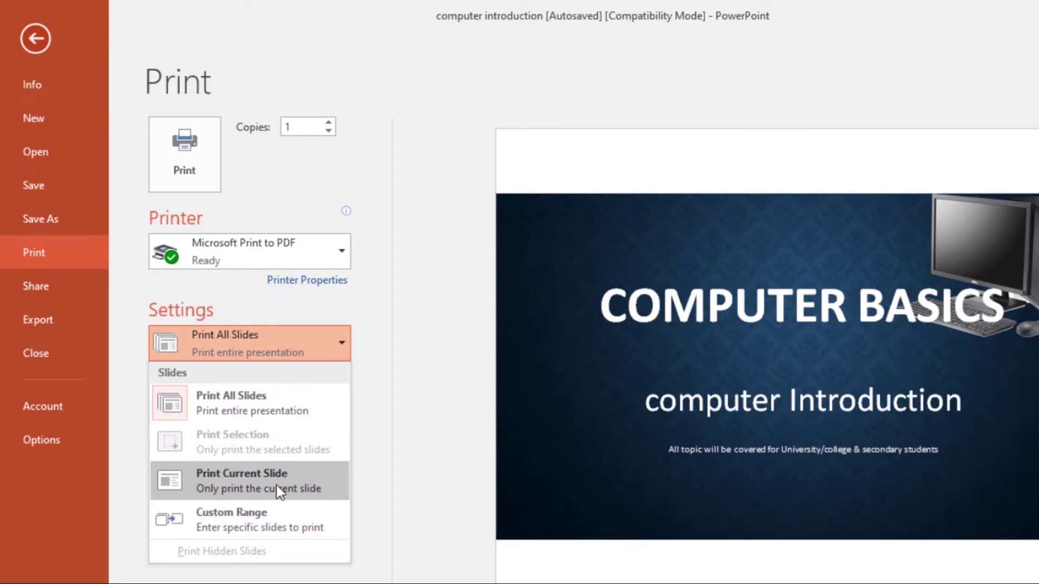
pyautogui.click(230, 475)
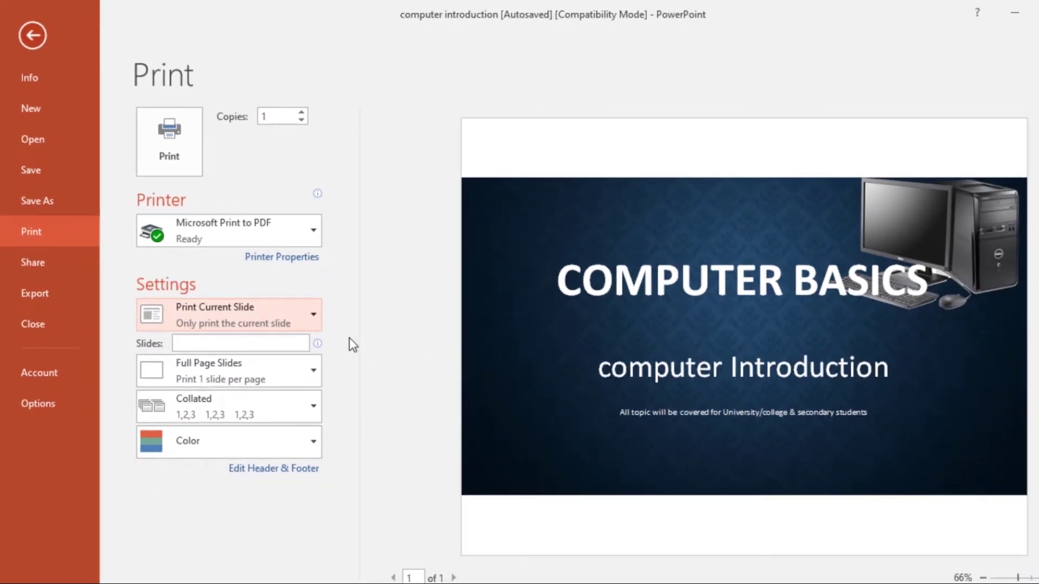
pyautogui.click(309, 316)
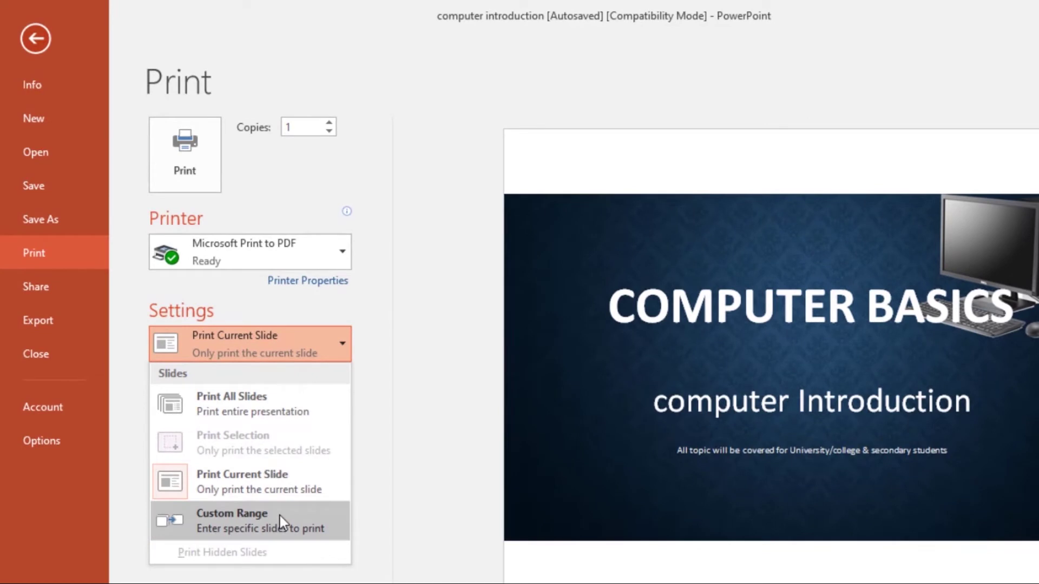
pyautogui.click(281, 523)
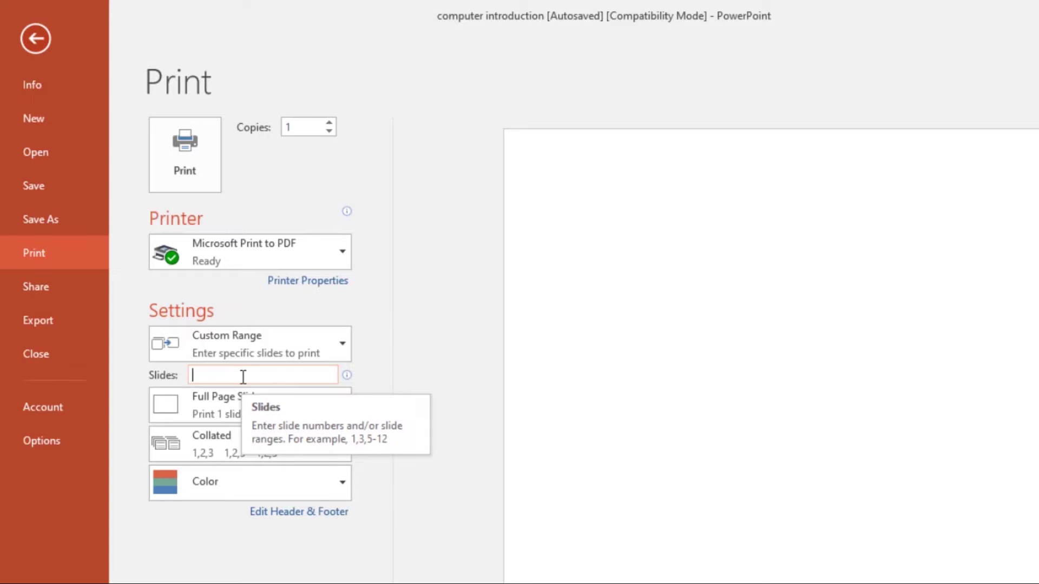
pyautogui.write('1')
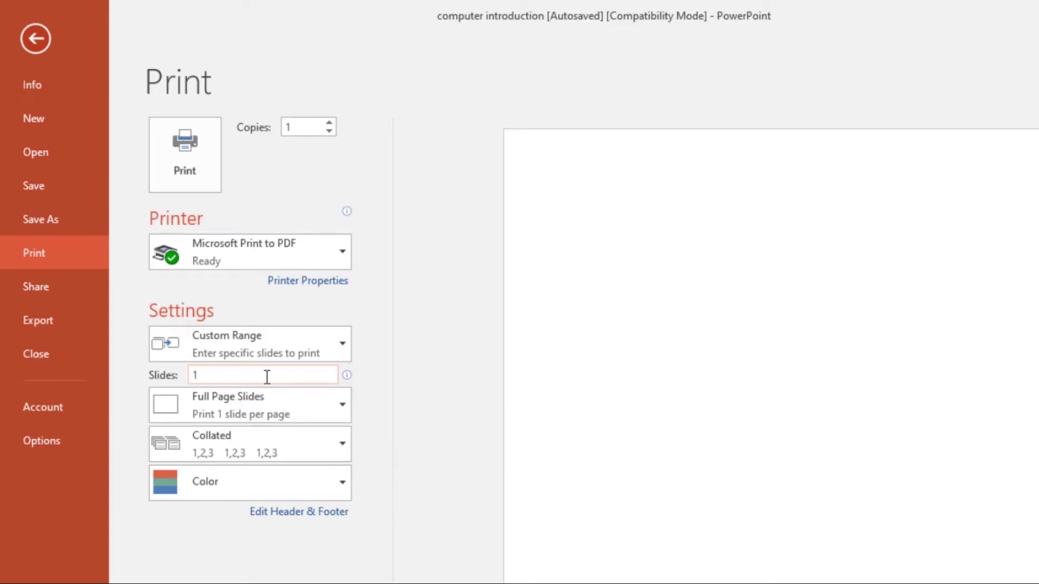
pyautogui.write(',3,5')
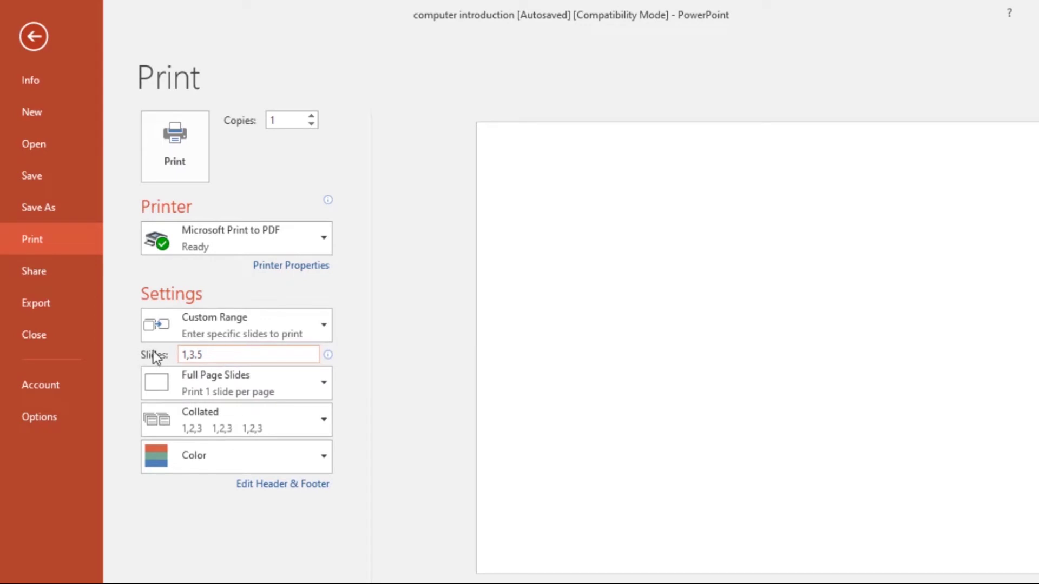
# Revert to Print All Slides and dismiss the invalid print range warning.
pyautogui.click(323, 324)
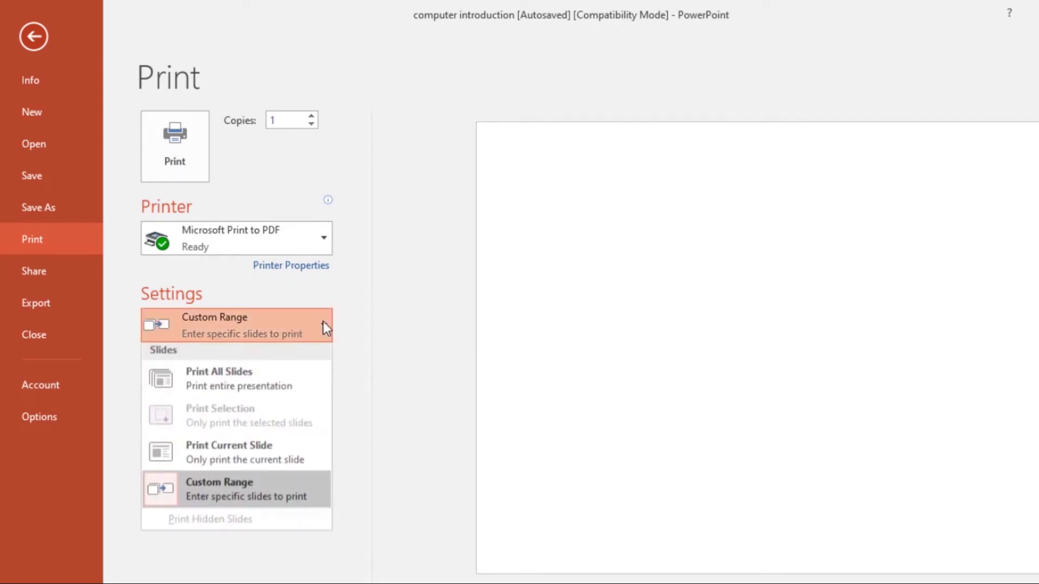
pyautogui.click(249, 378)
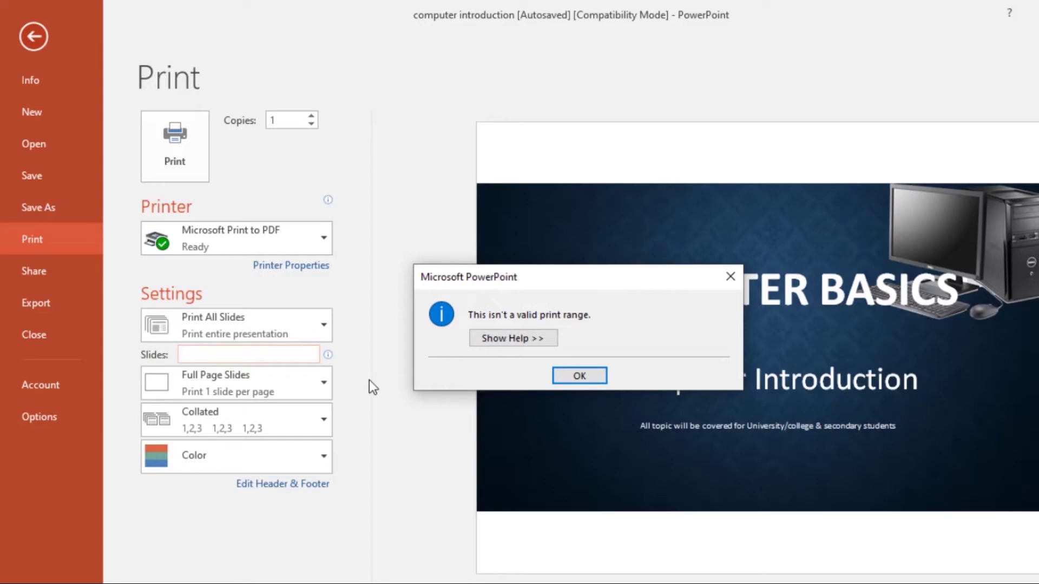
pyautogui.click(579, 376)
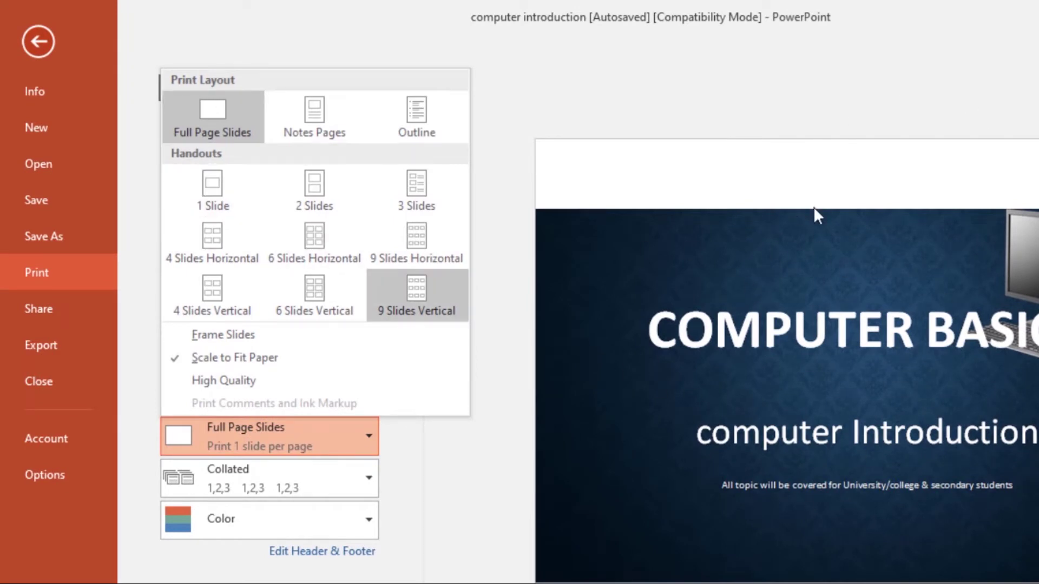
pyautogui.click(331, 193)
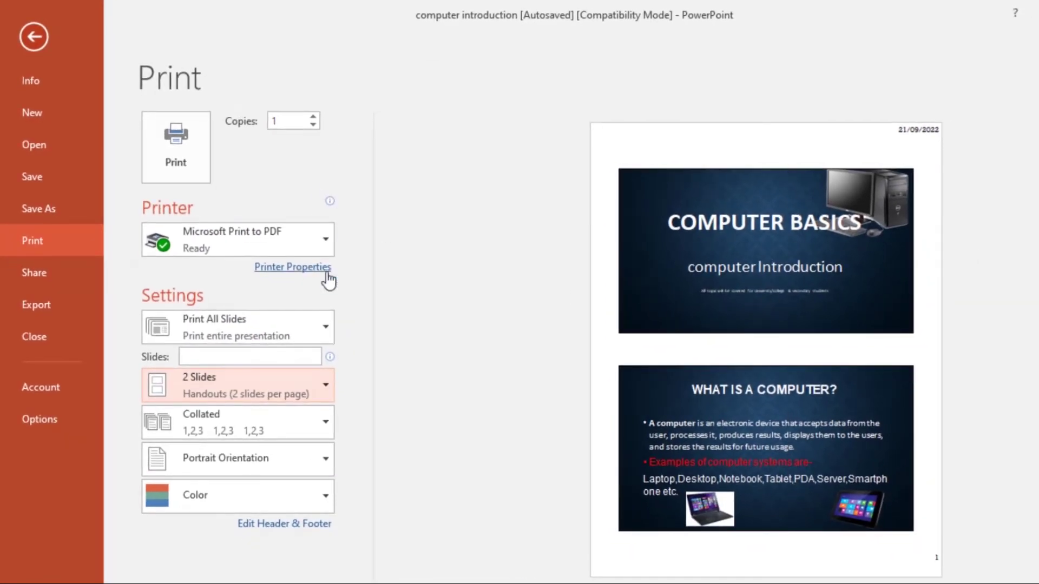
pyautogui.click(328, 384)
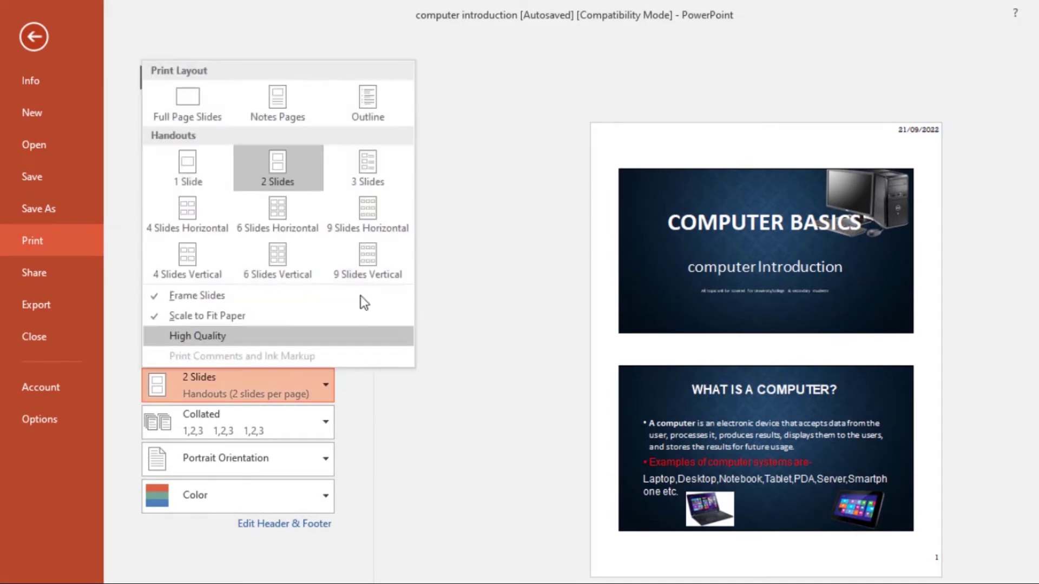
pyautogui.click(292, 228)
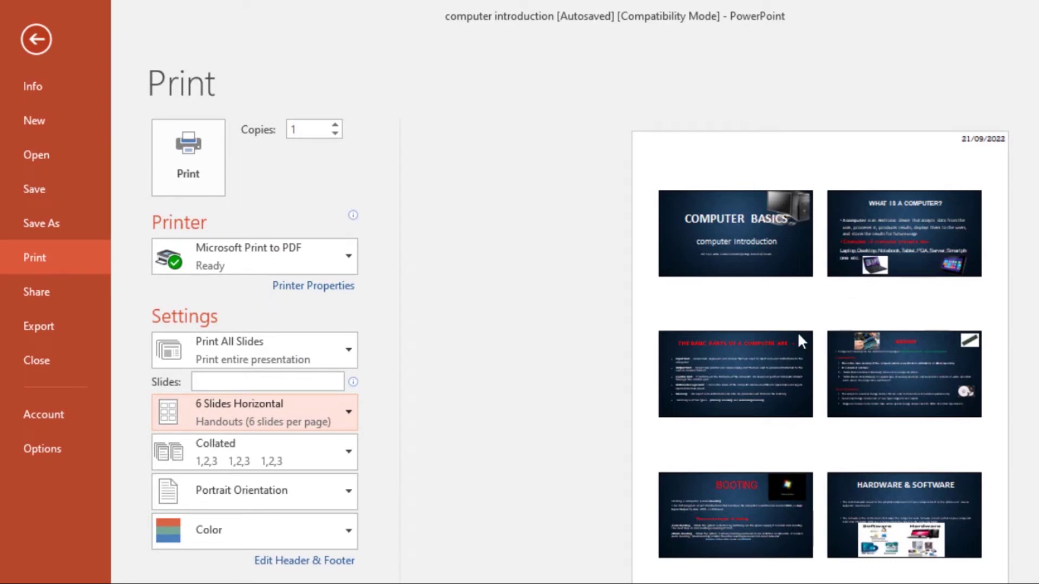
pyautogui.click(352, 407)
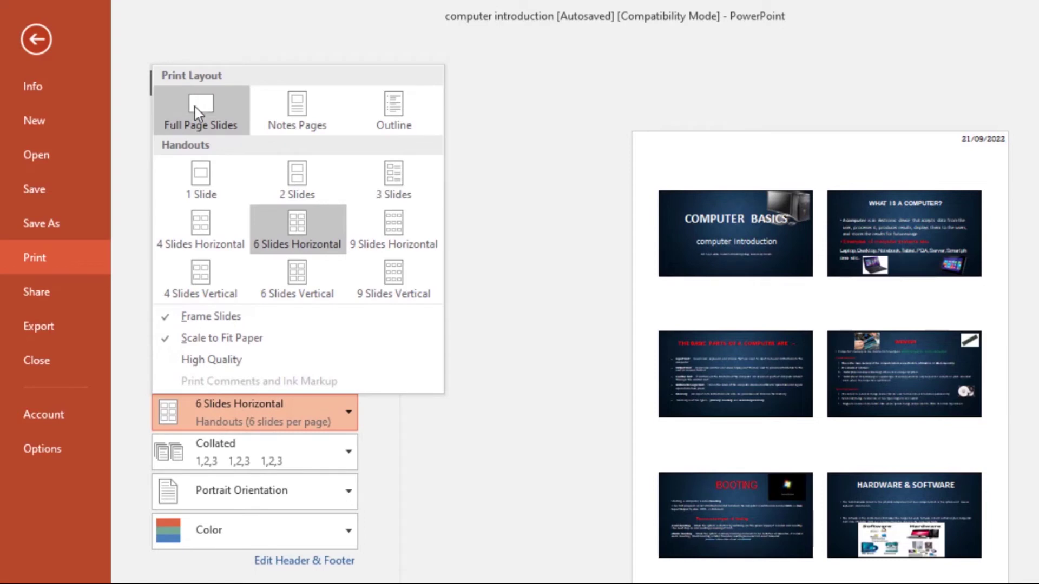
pyautogui.click(198, 113)
pyautogui.click(349, 412)
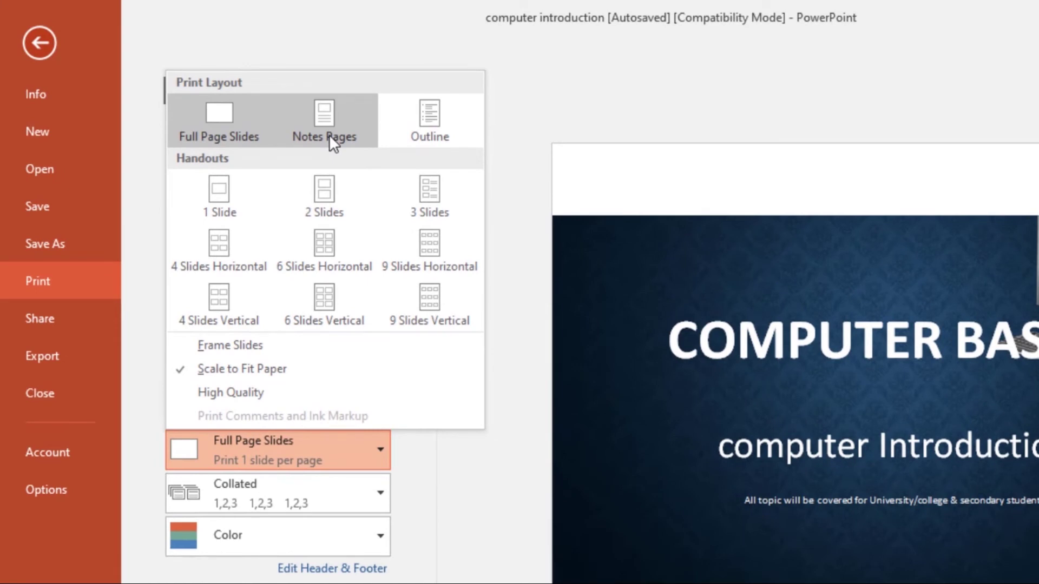
pyautogui.click(329, 134)
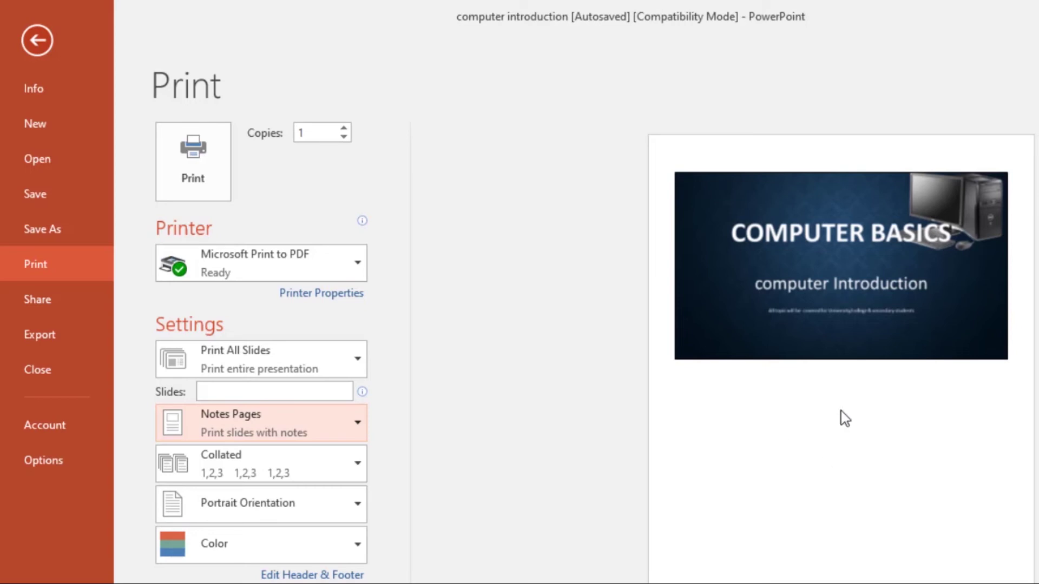
pyautogui.click(353, 423)
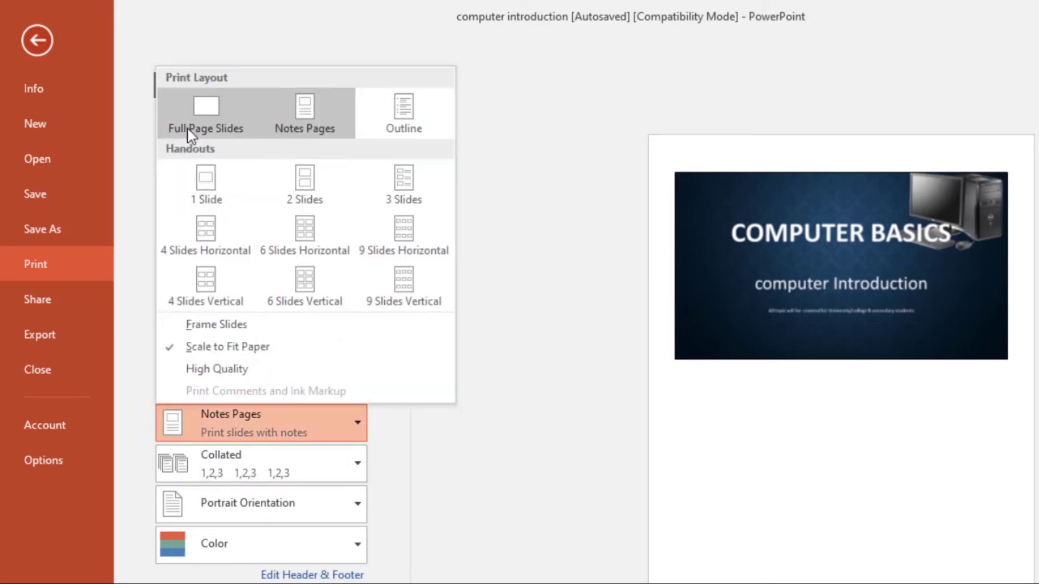
pyautogui.click(219, 101)
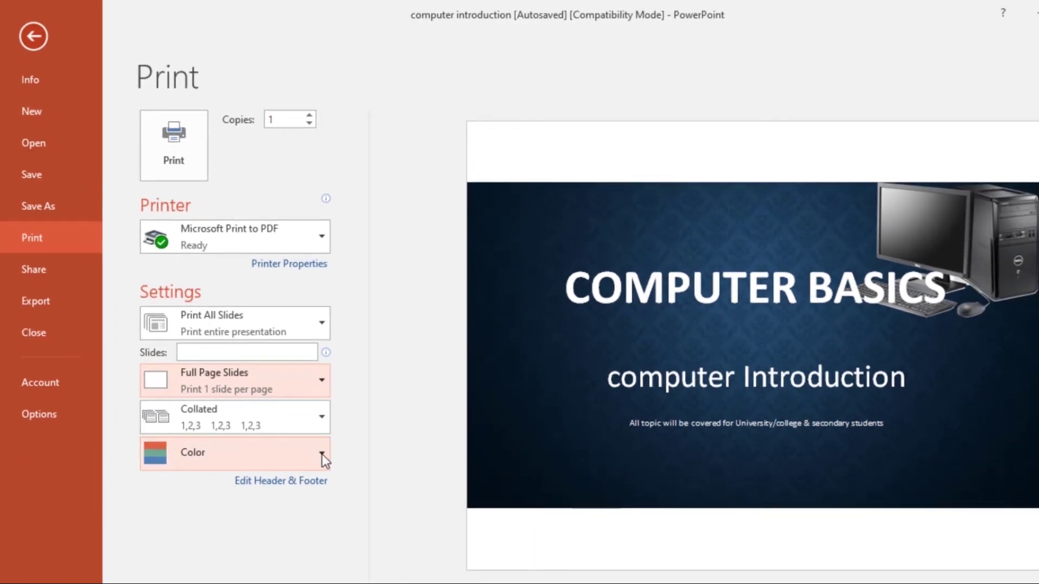
pyautogui.click(323, 453)
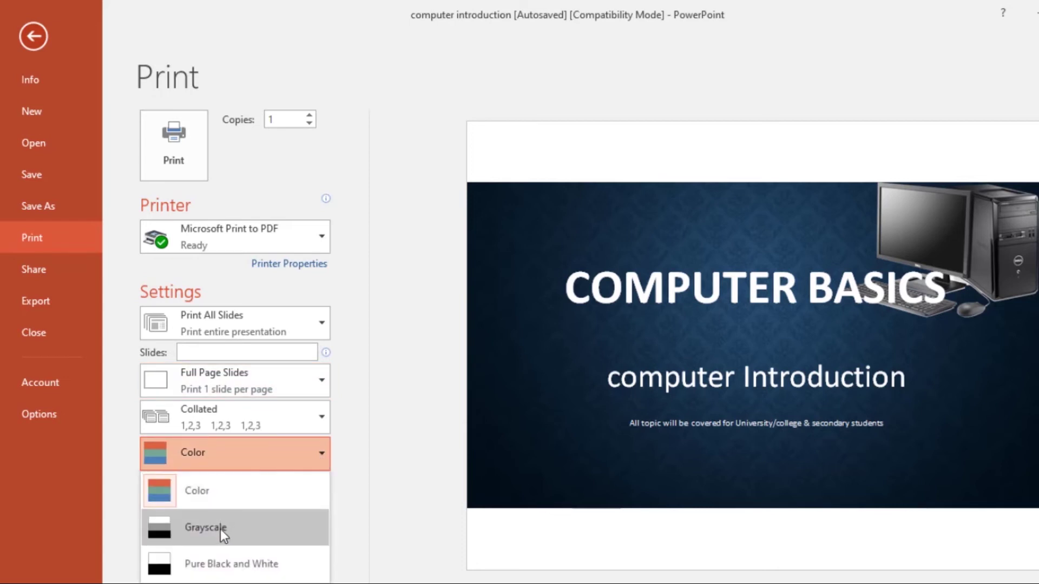
pyautogui.click(206, 528)
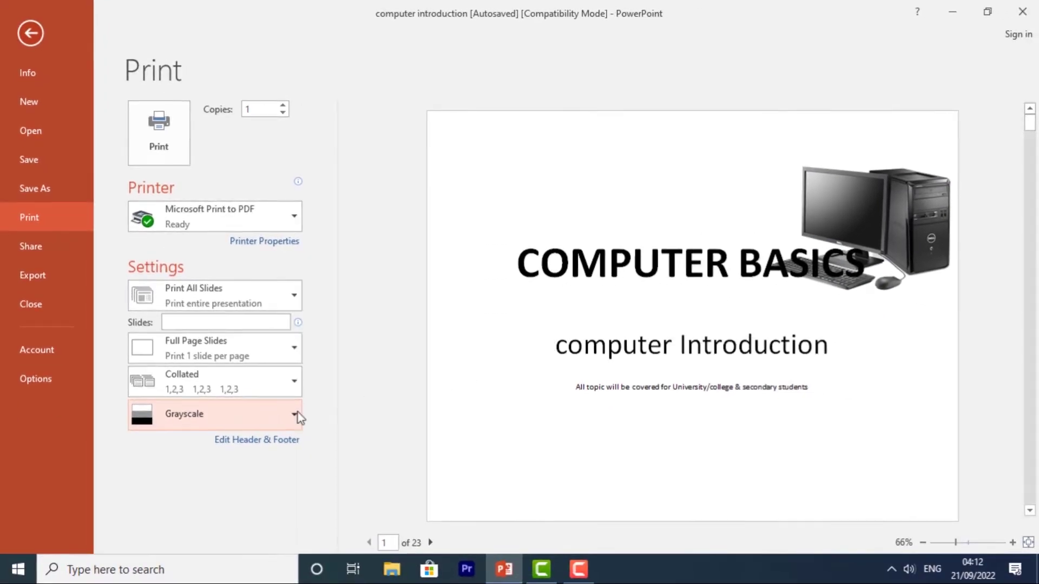
pyautogui.click(296, 415)
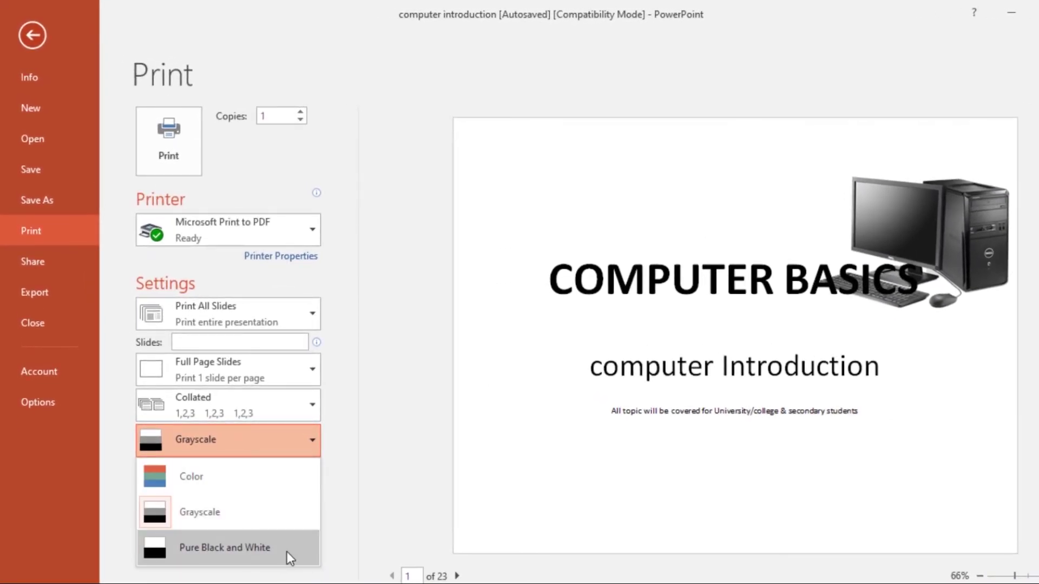
pyautogui.click(287, 557)
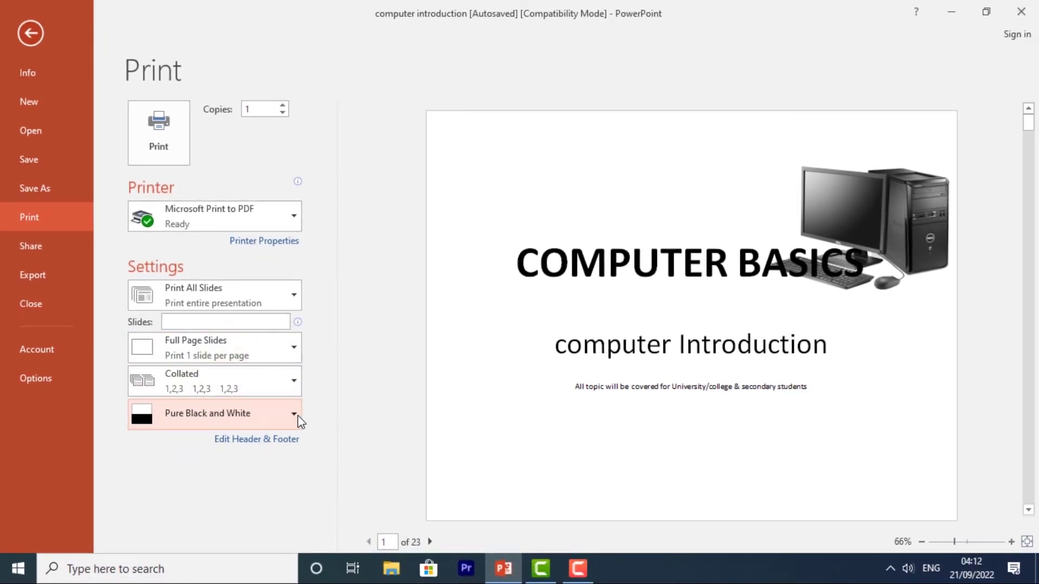
pyautogui.click(297, 414)
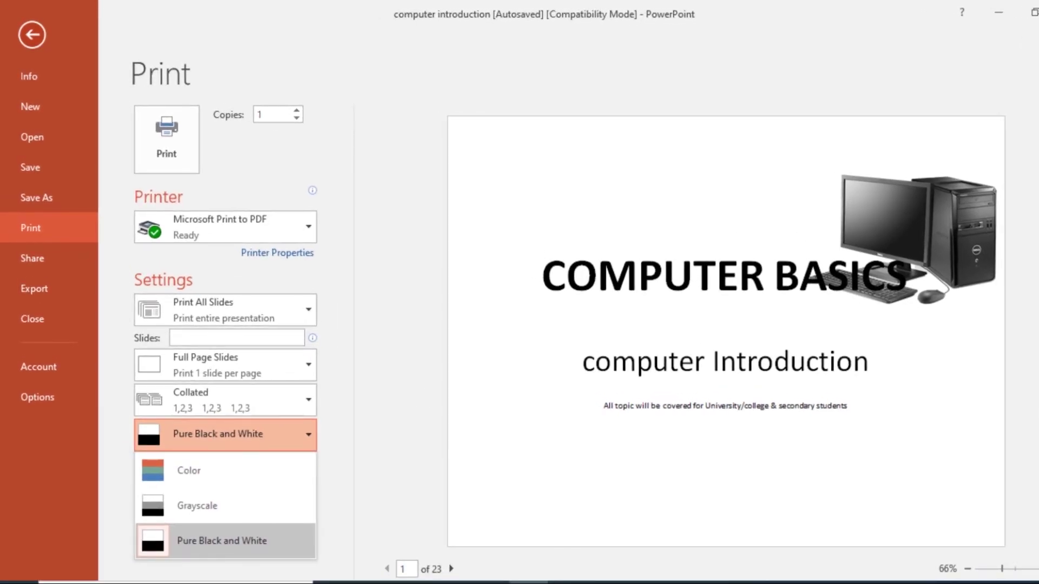
pyautogui.click(160, 483)
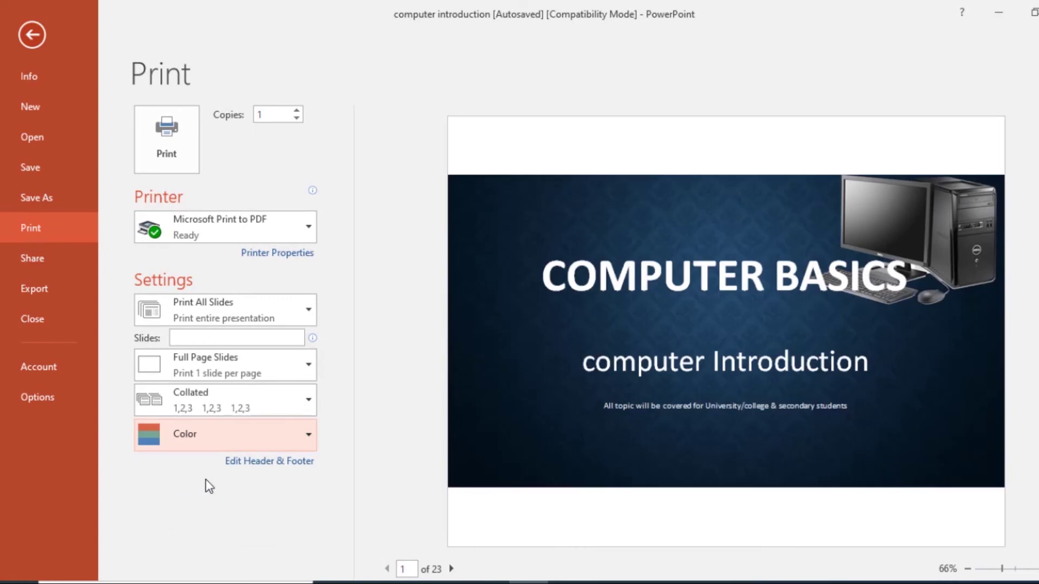